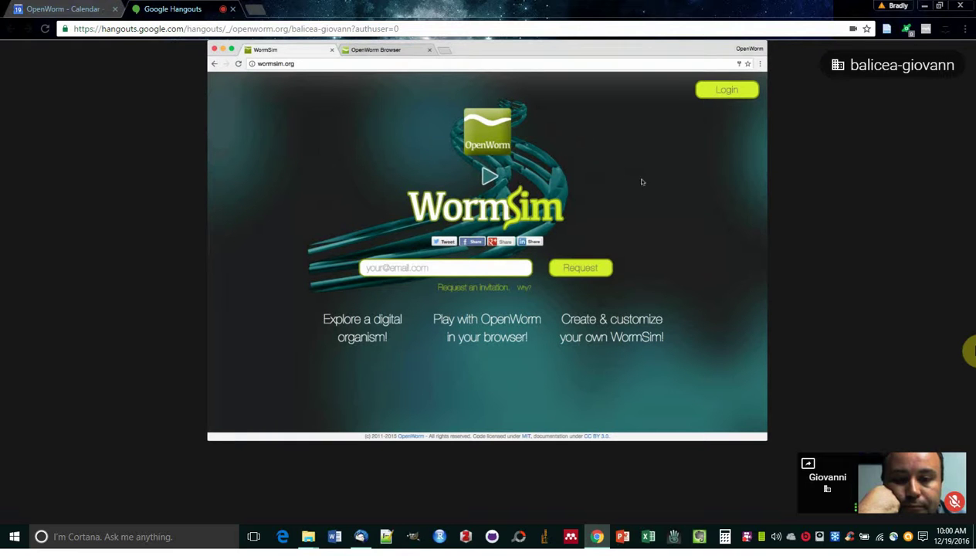
- Log in with the saved credentials, pass the welcome page and choose purple skin
{"action": "left_click", "coordinate": [726, 91]}
{"action": "left_click", "coordinate": [577, 176]}
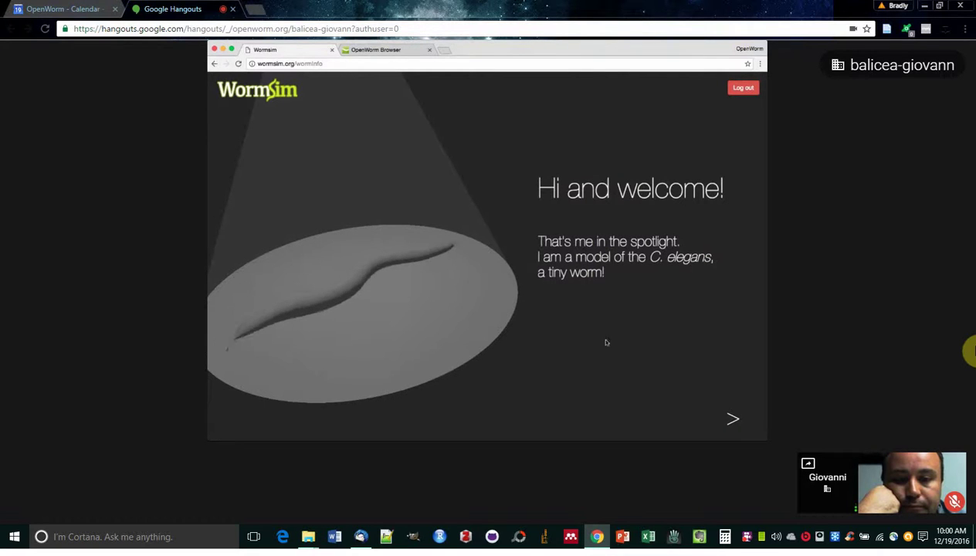
{"action": "left_click", "coordinate": [732, 419]}
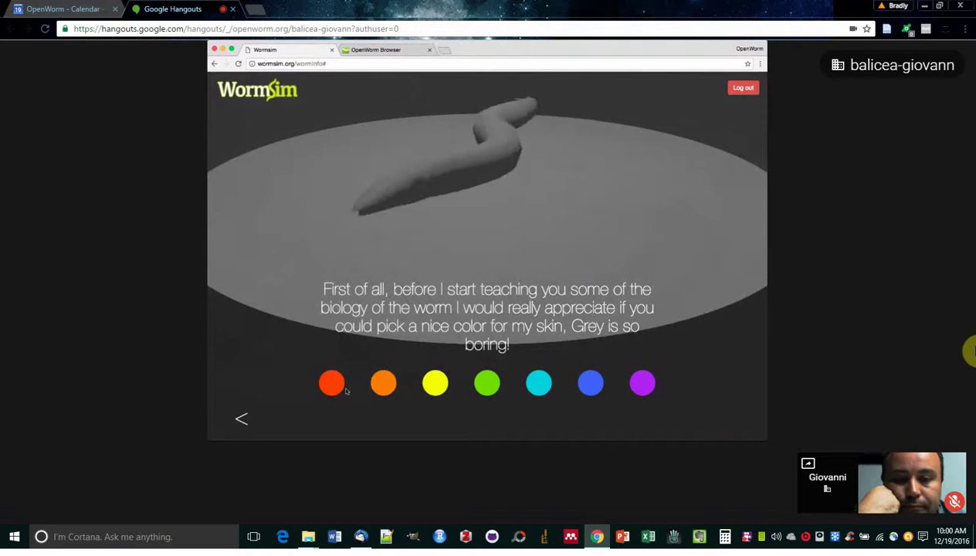
{"action": "left_click", "coordinate": [642, 383]}
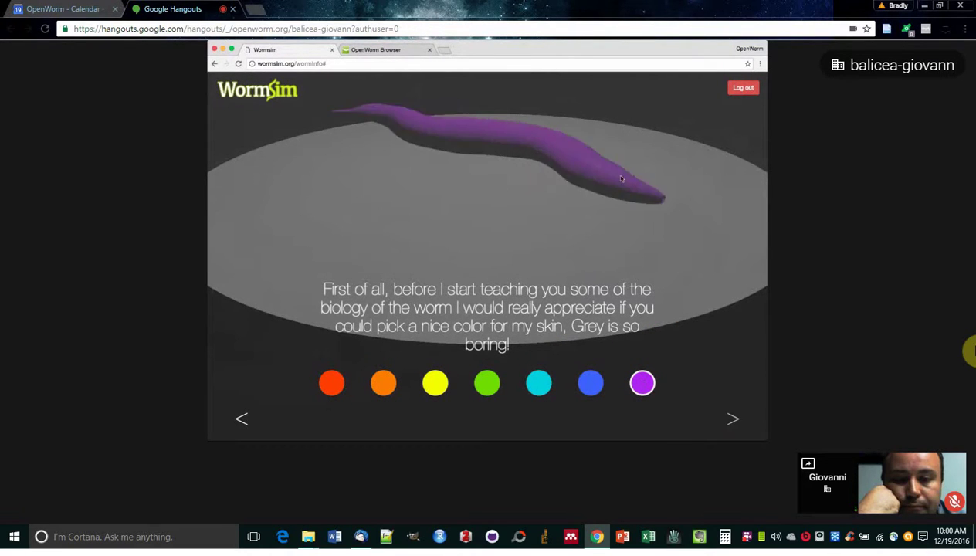
- Give the worm the nickname Neo and confirm it
{"action": "left_click", "coordinate": [733, 420]}
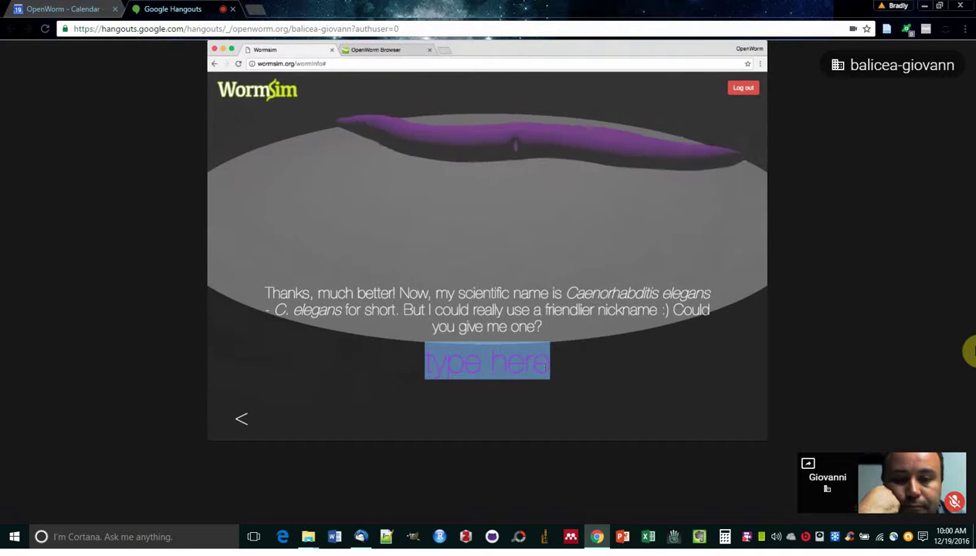
{"action": "type", "text": "NEo"}
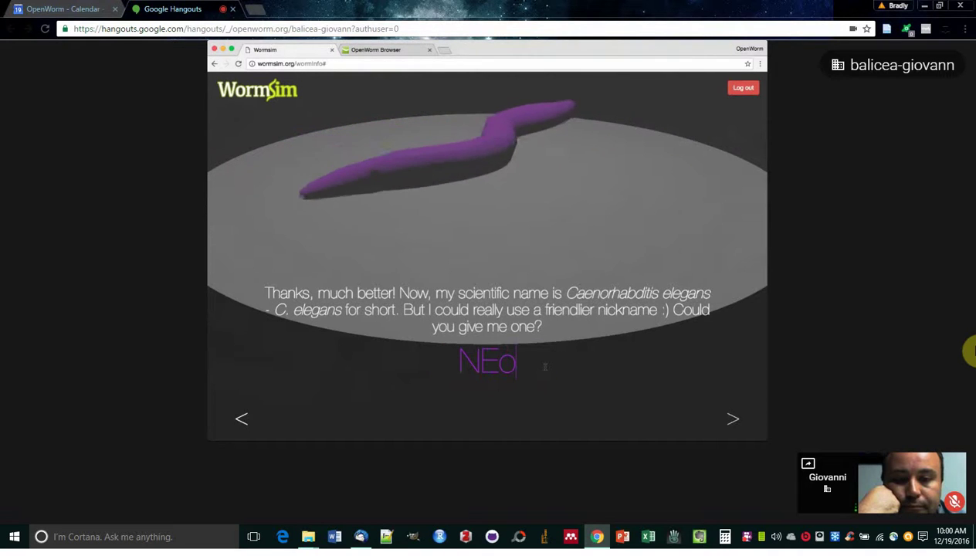
{"action": "key", "text": "BackSpace"}
{"action": "key", "text": "BackSpace"}
{"action": "type", "text": "eo"}
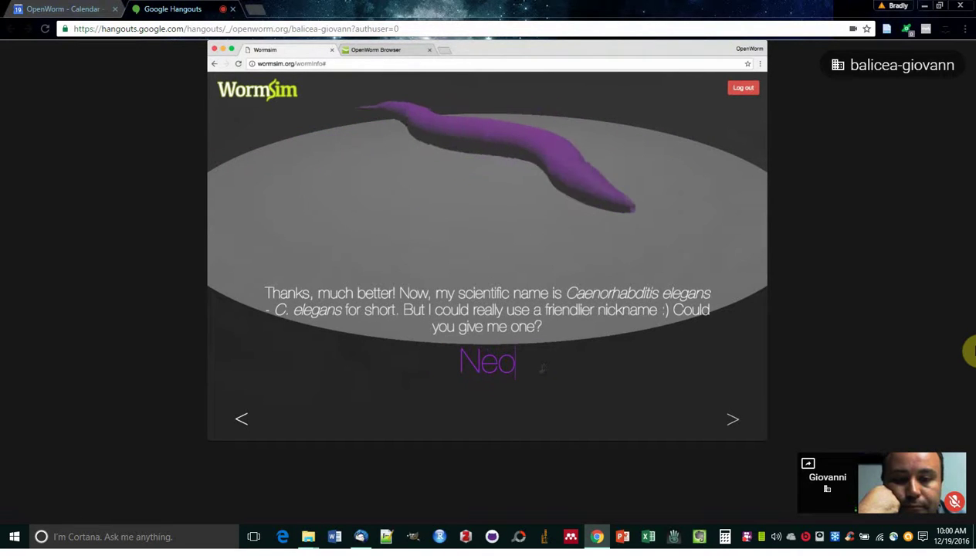
{"action": "left_click", "coordinate": [734, 418]}
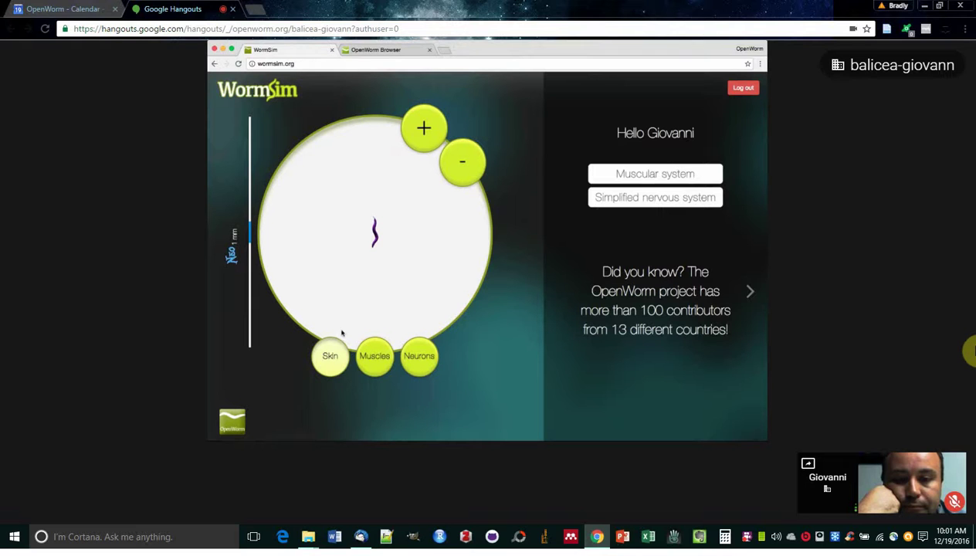
- Zoom in, turn the worm horizontal and try the Muscles, Neurons and Skin views
{"action": "left_click", "coordinate": [424, 131]}
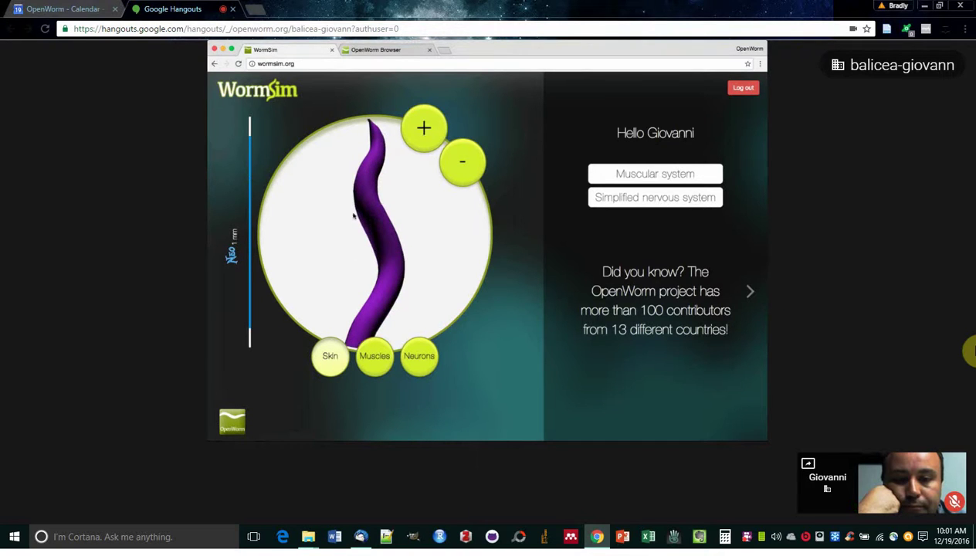
{"action": "left_click_drag", "start_coordinate": [332, 275], "coordinate": [361, 152]}
{"action": "left_click_drag", "start_coordinate": [320, 246], "coordinate": [495, 133]}
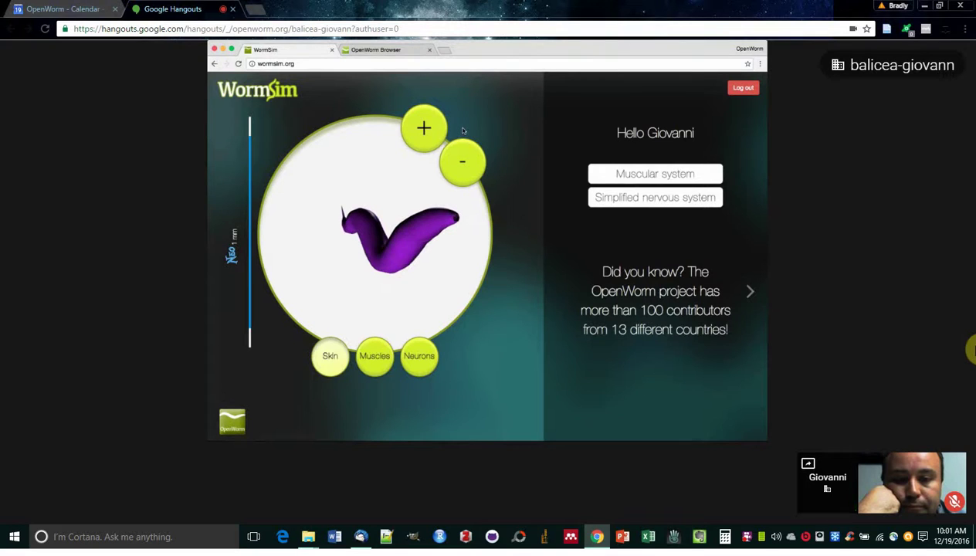
{"action": "left_click", "coordinate": [374, 356]}
{"action": "left_click", "coordinate": [419, 356]}
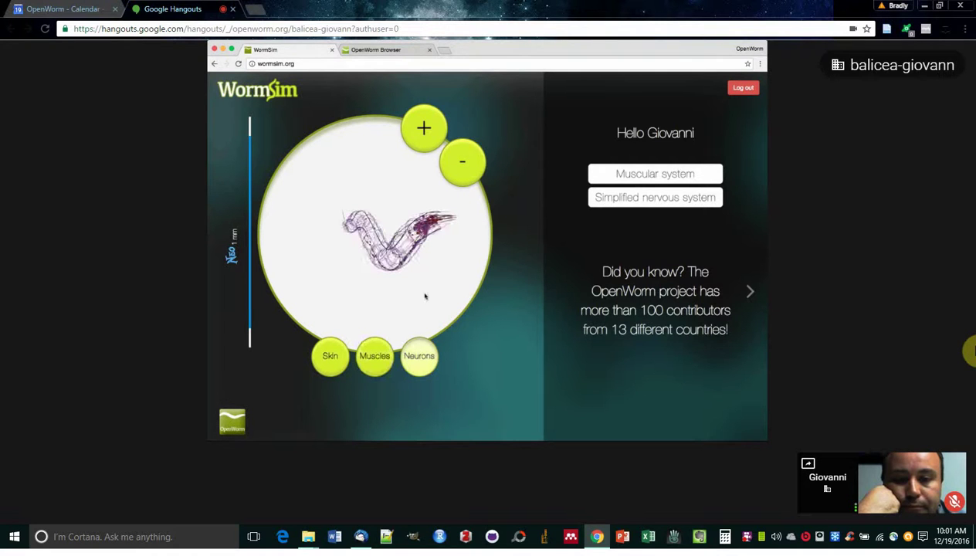
{"action": "left_click", "coordinate": [375, 356]}
{"action": "left_click", "coordinate": [331, 354]}
{"action": "left_click_drag", "start_coordinate": [442, 290], "coordinate": [425, 268]}
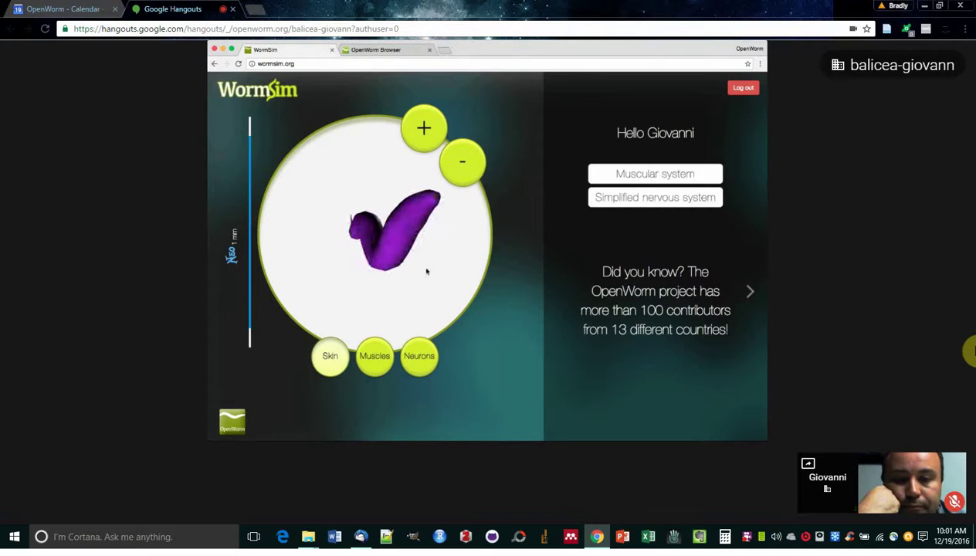
- Zoom closer, tilt the worm end-on and switch to the Muscles cross-section
{"action": "left_click", "coordinate": [424, 127]}
{"action": "left_click_drag", "start_coordinate": [324, 261], "coordinate": [335, 183]}
{"action": "left_click", "coordinate": [374, 356]}
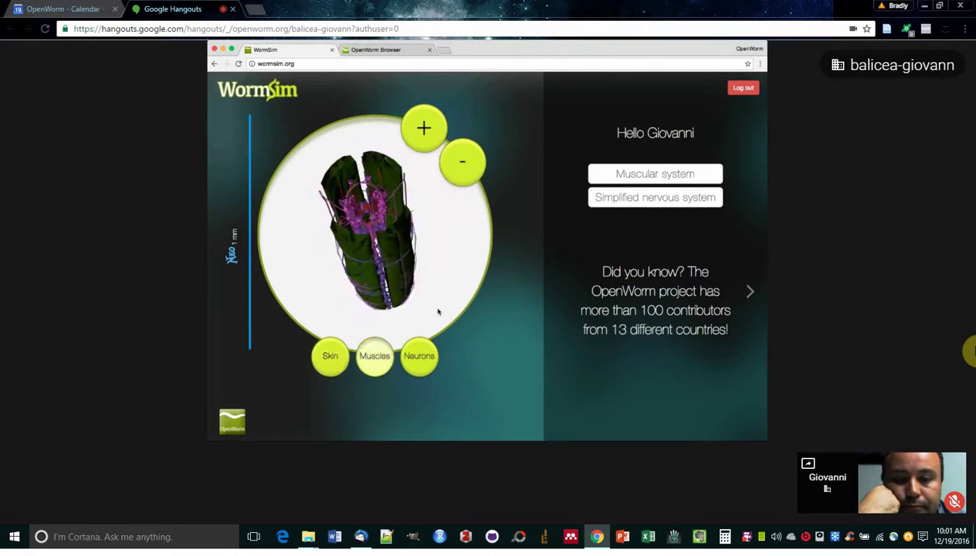
{"action": "left_click_drag", "start_coordinate": [447, 230], "coordinate": [323, 259]}
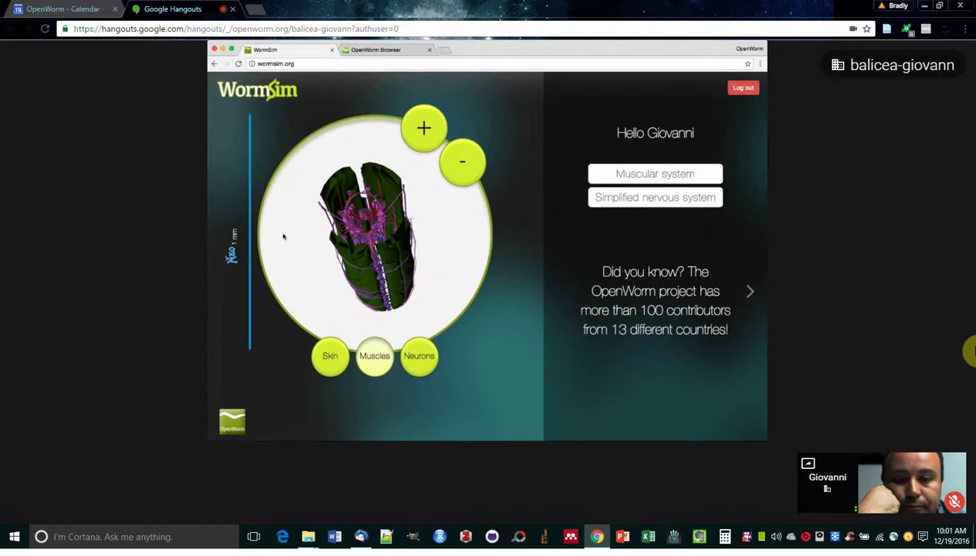
- In the OpenWorm Browser, rotate the 3D worm and lower the left layer slider to fade its cuticle
{"action": "left_click", "coordinate": [395, 50]}
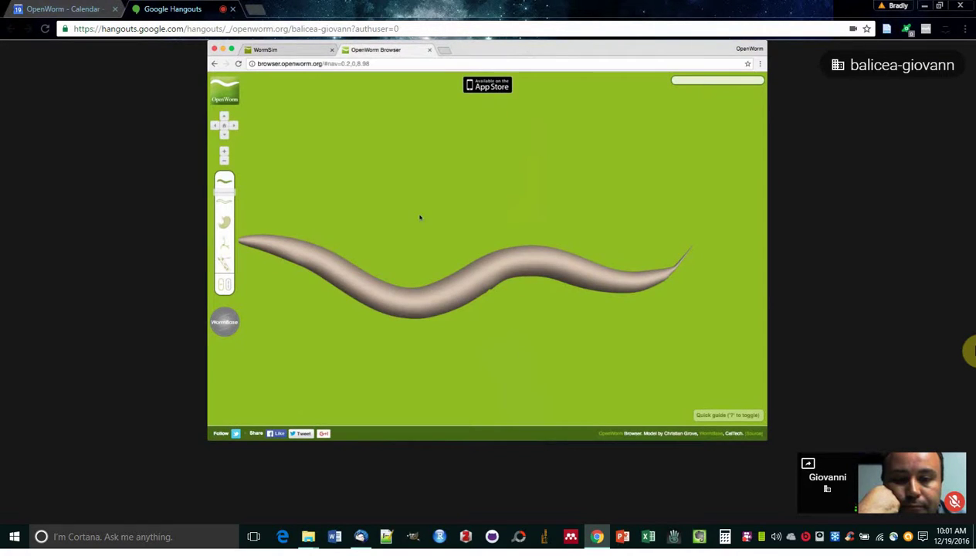
{"action": "left_click_drag", "start_coordinate": [421, 218], "coordinate": [396, 214]}
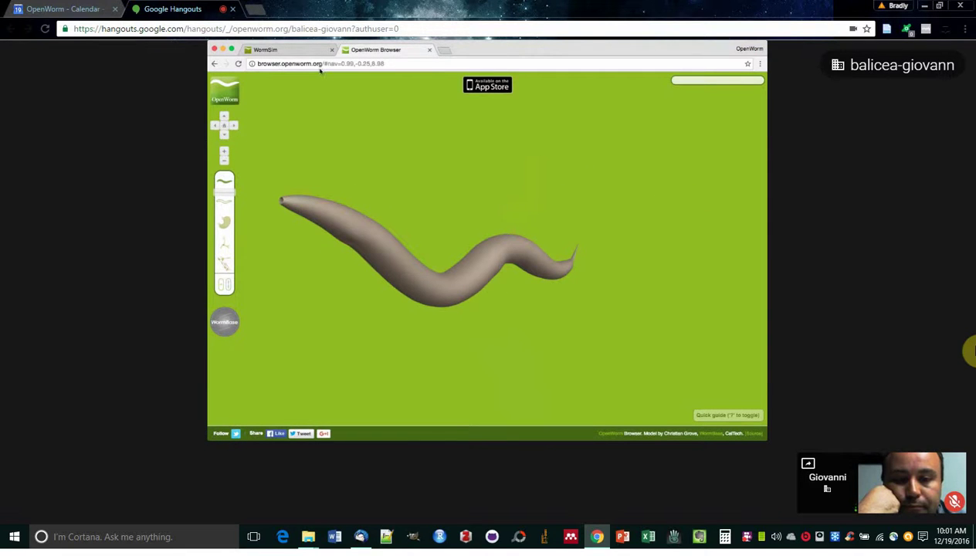
{"action": "left_click_drag", "start_coordinate": [346, 139], "coordinate": [324, 152]}
{"action": "left_click_drag", "start_coordinate": [225, 190], "coordinate": [228, 202]}
{"action": "left_click_drag", "start_coordinate": [386, 202], "coordinate": [515, 202]}
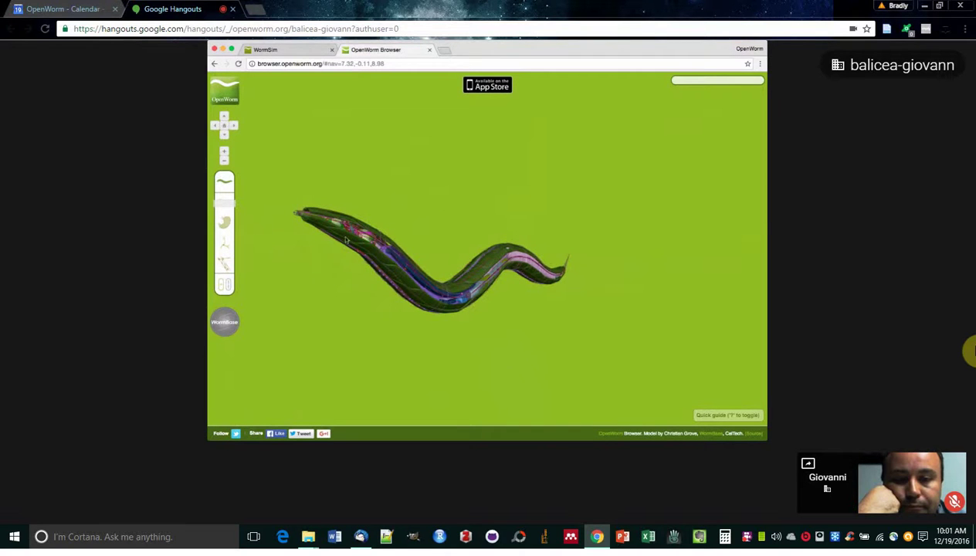
- Back on WormSim, step through the Did you know facts past Nobel prizes to human diseases
{"action": "left_click", "coordinate": [265, 49]}
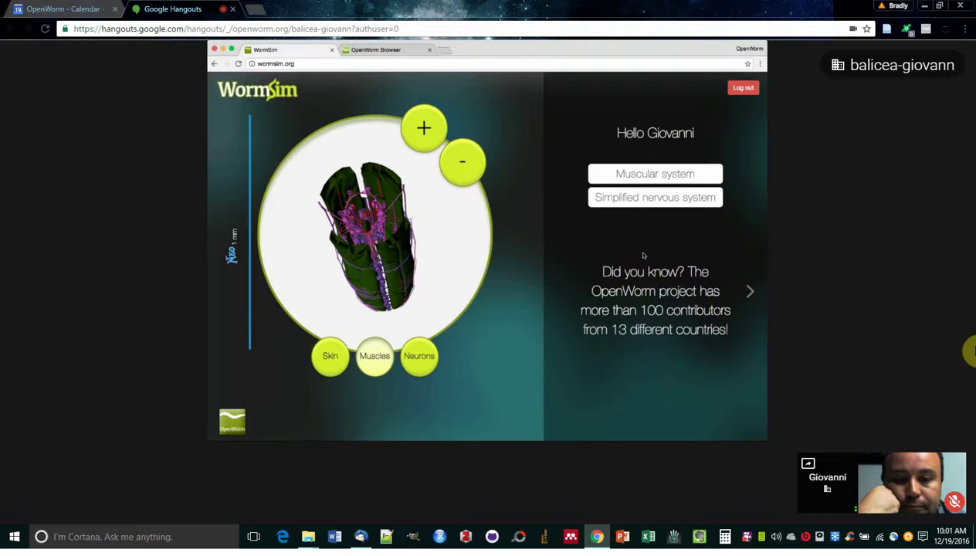
{"action": "left_click", "coordinate": [746, 290]}
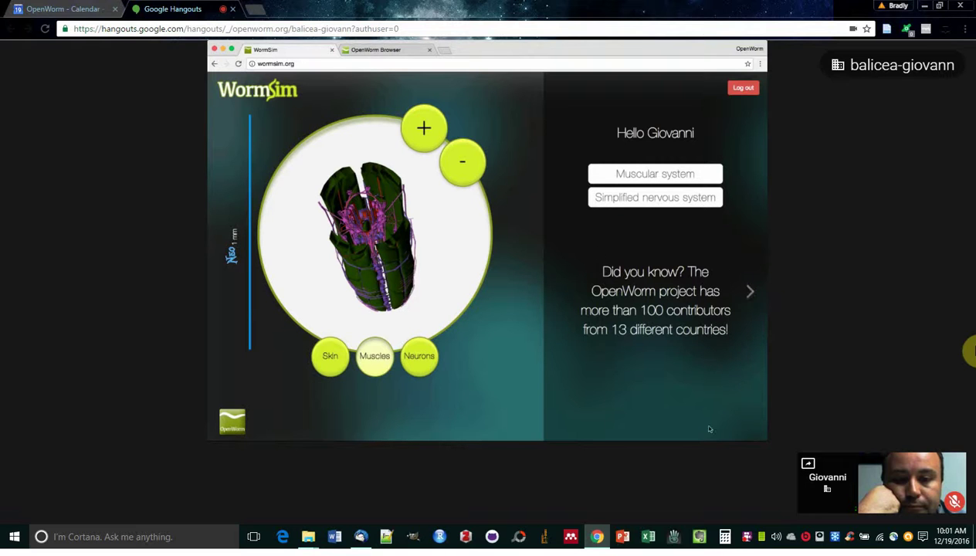
{"action": "left_click", "coordinate": [750, 290]}
{"action": "left_click", "coordinate": [748, 291]}
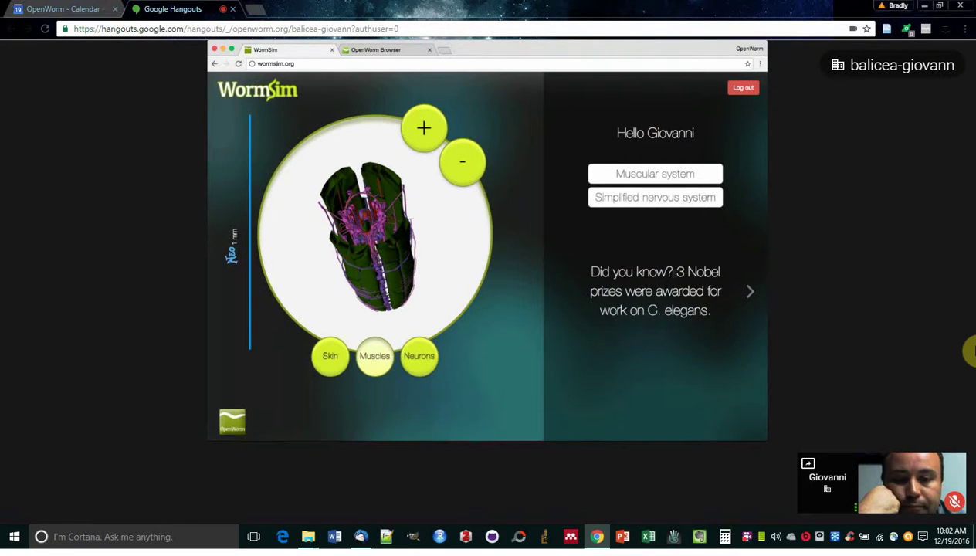
{"action": "left_click", "coordinate": [743, 291]}
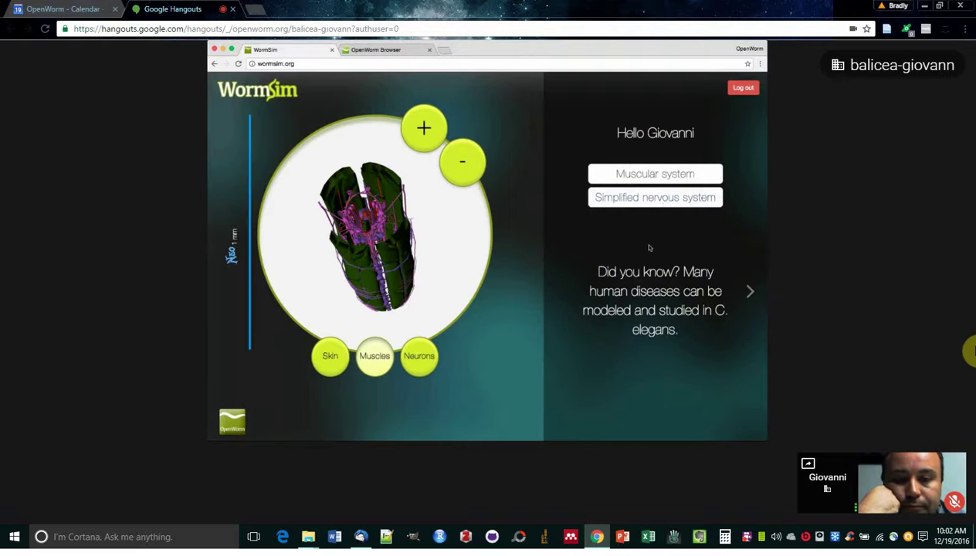
- Open the muscular system simulation, show the muscles and select muscle DR16
{"action": "left_click", "coordinate": [649, 176]}
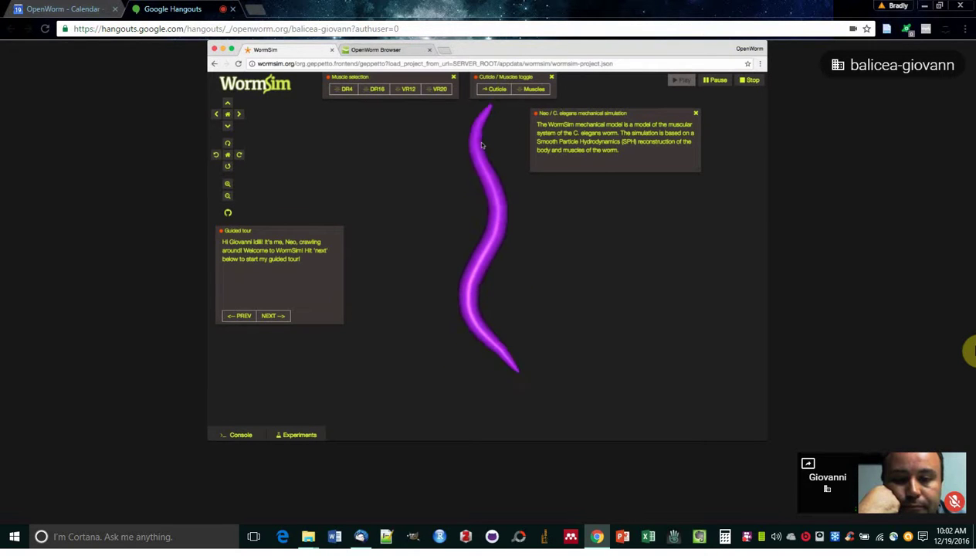
{"action": "left_click", "coordinate": [532, 90]}
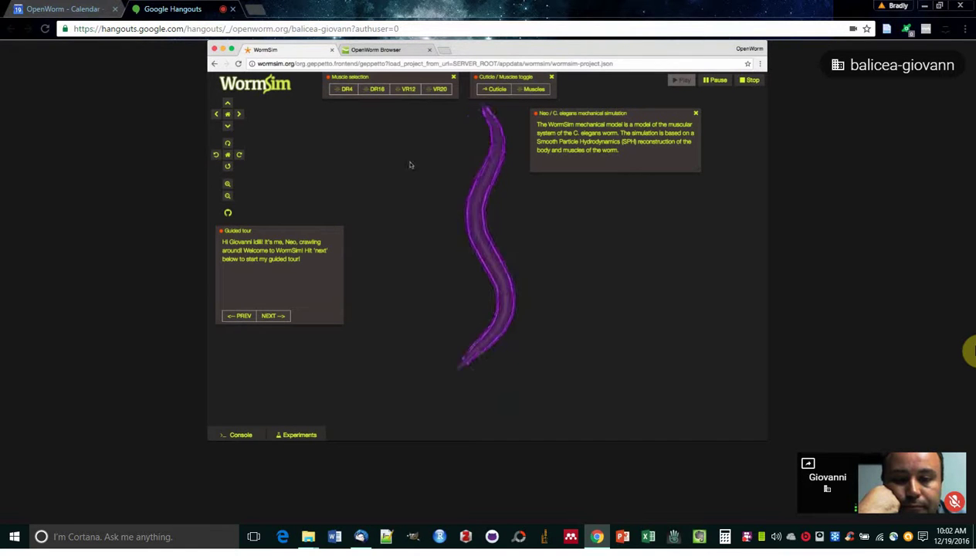
{"action": "left_click_drag", "start_coordinate": [432, 153], "coordinate": [708, 253]}
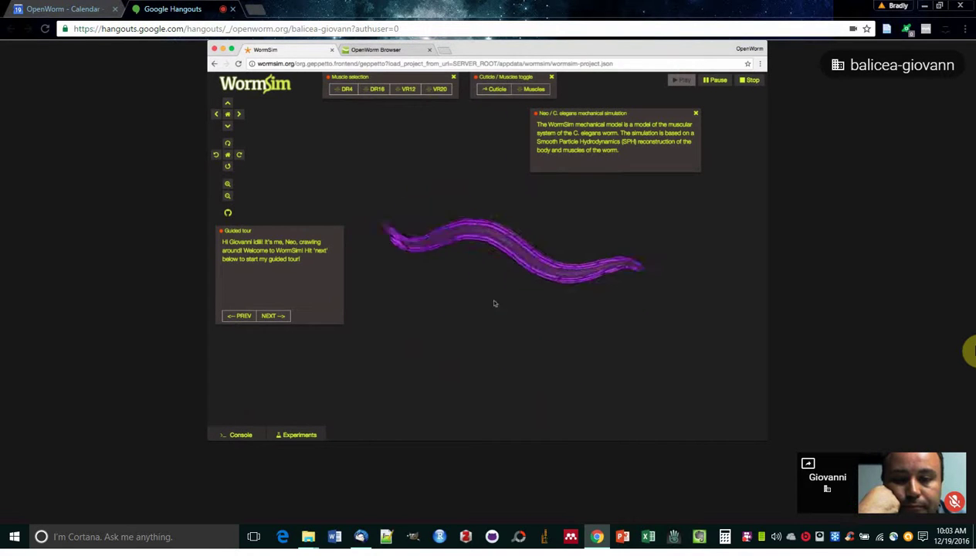
{"action": "scroll", "coordinate": [495, 303], "scroll_direction": "up", "scroll_amount": 8}
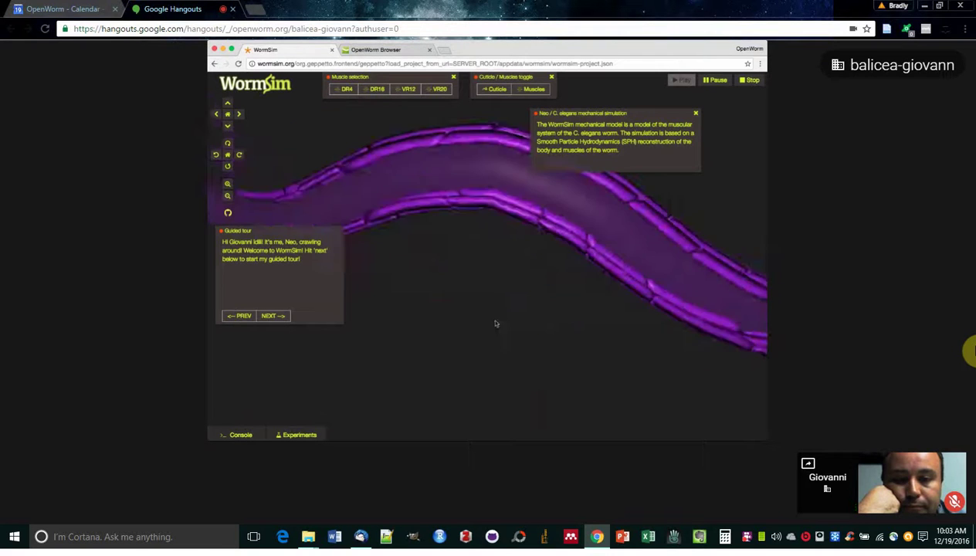
{"action": "scroll", "coordinate": [496, 323], "scroll_direction": "down", "scroll_amount": 5}
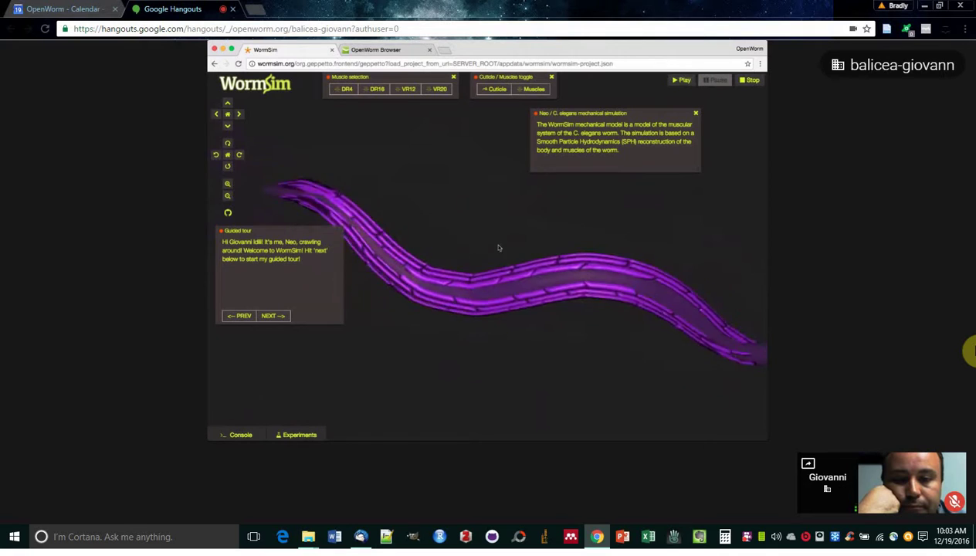
{"action": "scroll", "coordinate": [475, 220], "scroll_direction": "up", "scroll_amount": 3}
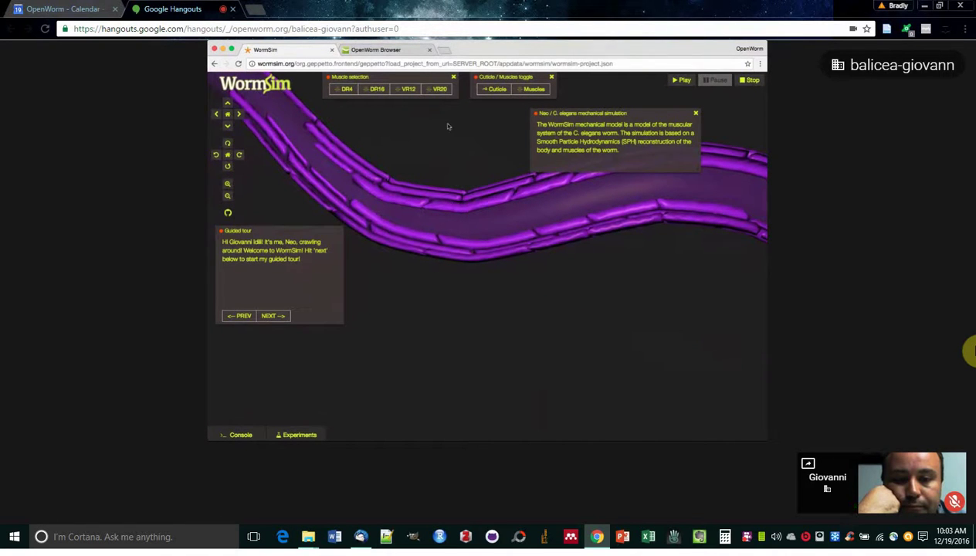
{"action": "left_click", "coordinate": [376, 89]}
- Move the DR16 activation plot lower and run the simulation through two play/pause cycles
{"action": "left_click_drag", "start_coordinate": [573, 246], "coordinate": [571, 312]}
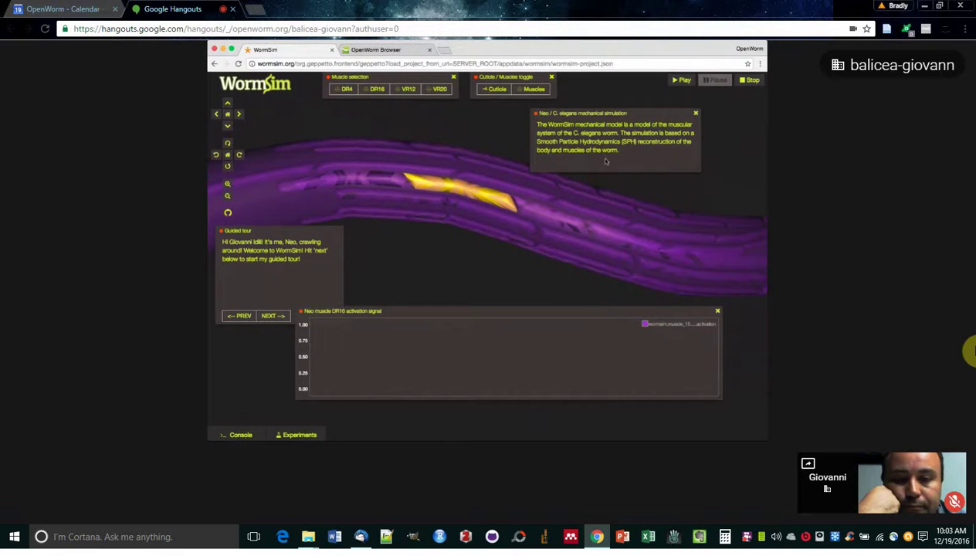
{"action": "left_click", "coordinate": [681, 80]}
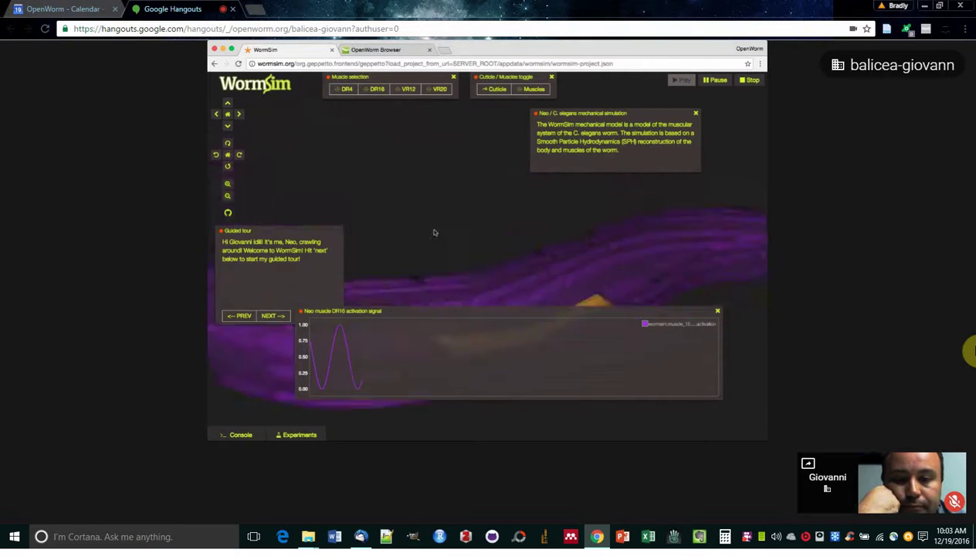
{"action": "left_click_drag", "start_coordinate": [477, 313], "coordinate": [492, 343]}
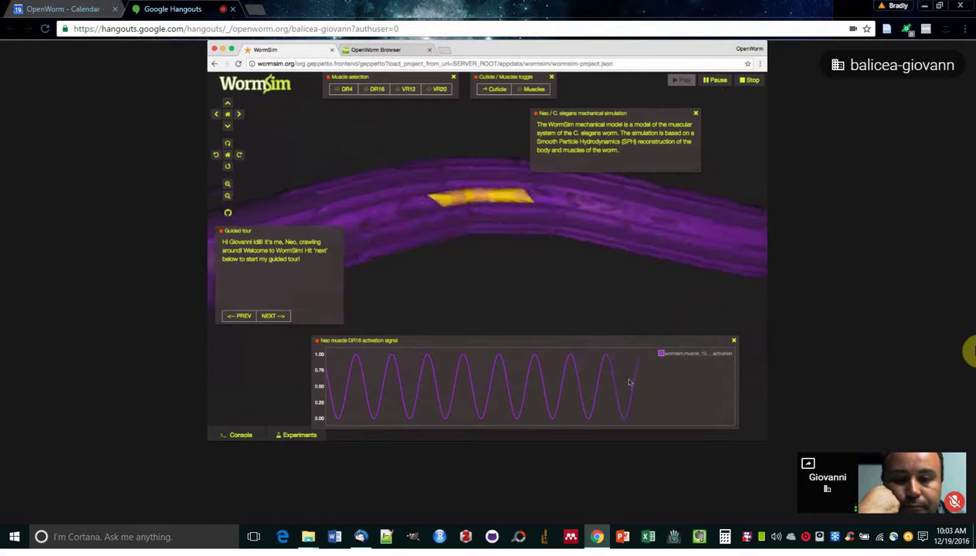
{"action": "left_click", "coordinate": [716, 81]}
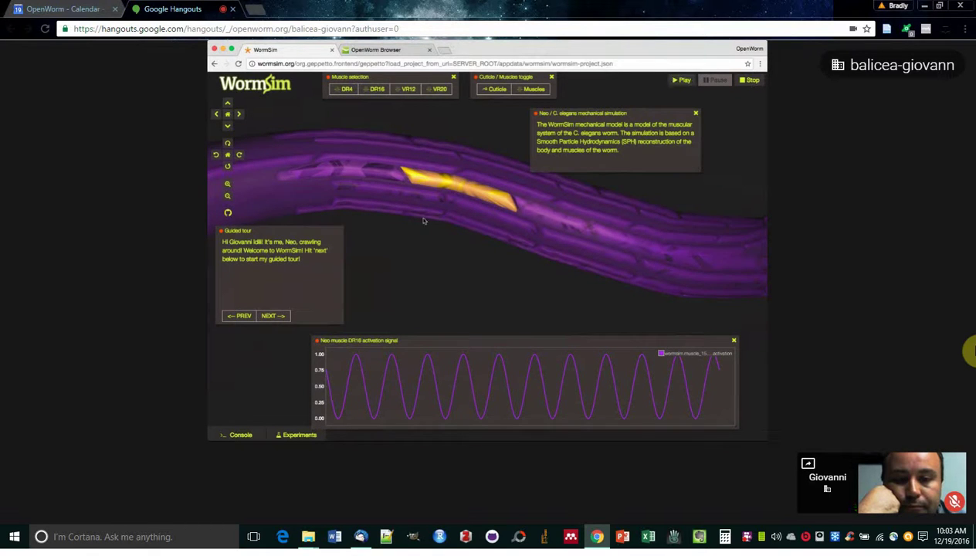
{"action": "left_click", "coordinate": [687, 83]}
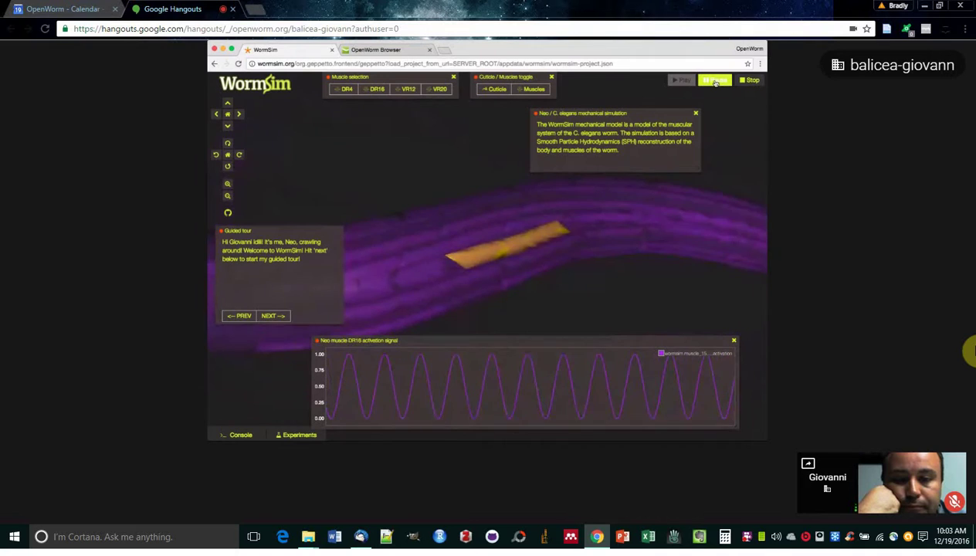
{"action": "left_click", "coordinate": [716, 82]}
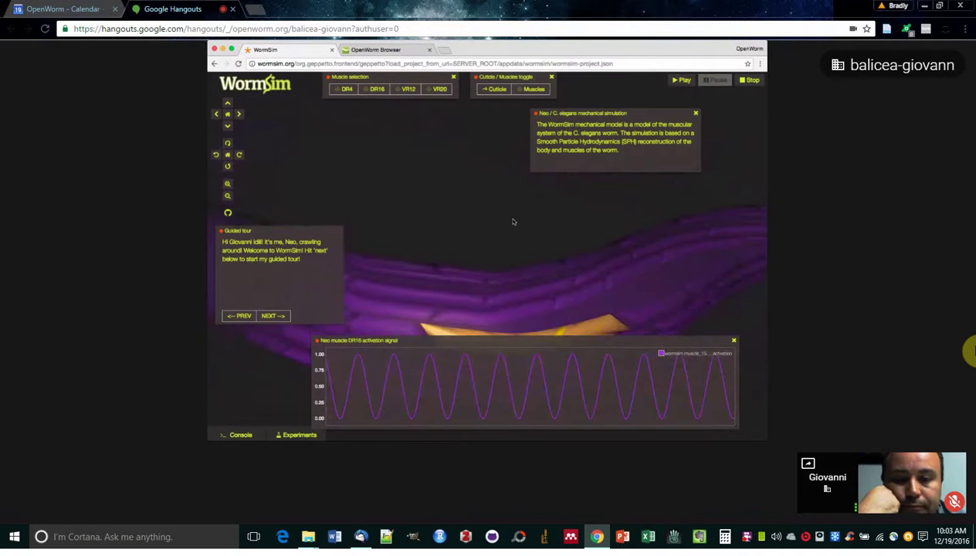
- Rotate and zoom to see the whole bending worm, run the simulation again, then pause
{"action": "left_click_drag", "start_coordinate": [512, 226], "coordinate": [487, 172]}
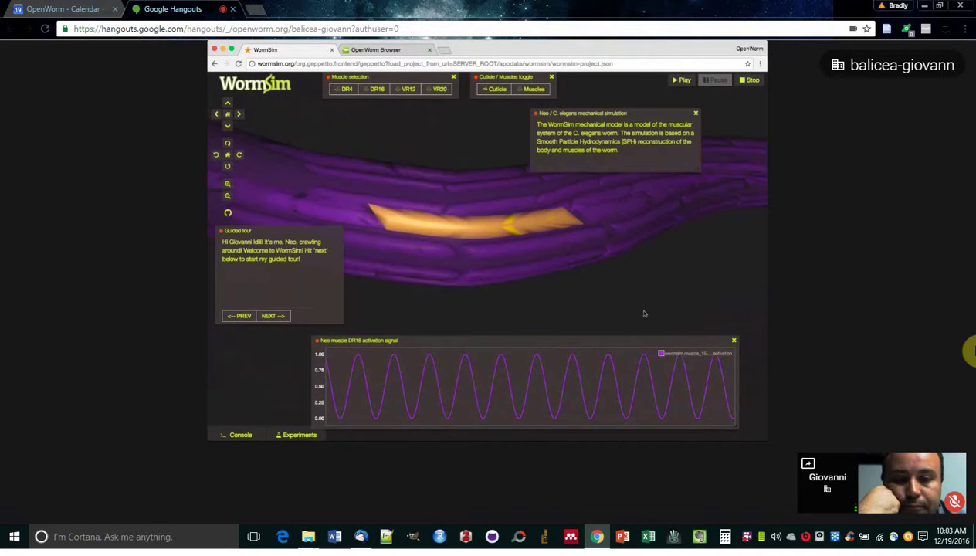
{"action": "scroll", "coordinate": [599, 274], "scroll_direction": "down", "scroll_amount": 3}
{"action": "left_click_drag", "start_coordinate": [604, 277], "coordinate": [444, 300]}
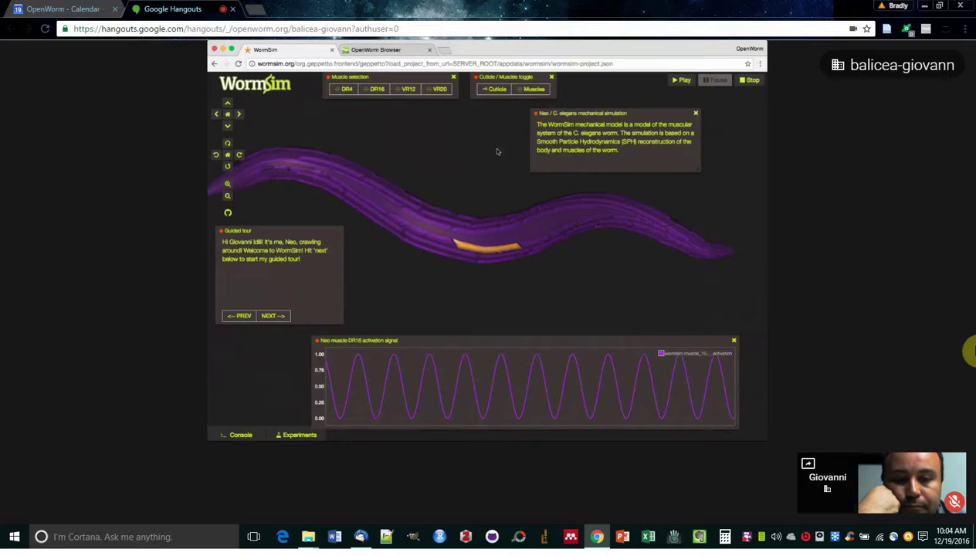
{"action": "left_click", "coordinate": [681, 80]}
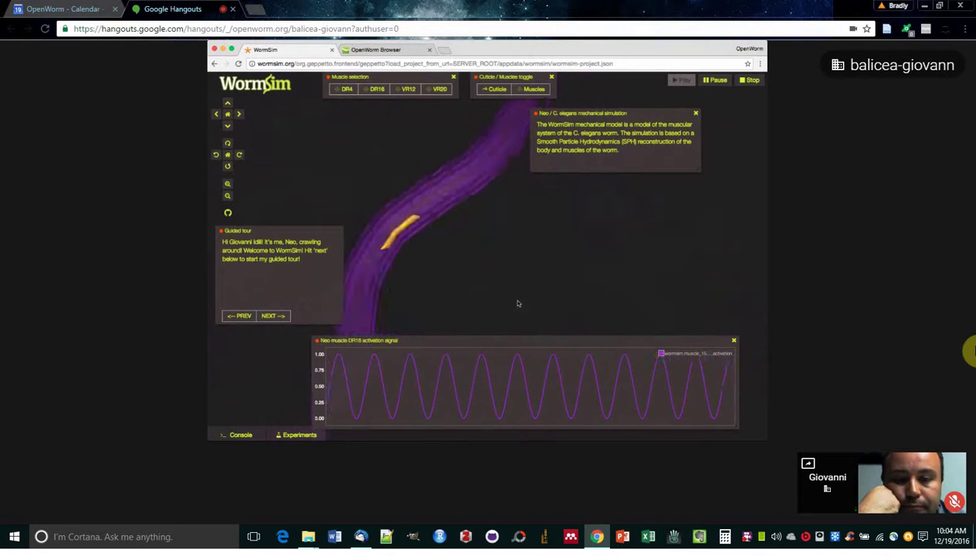
{"action": "left_click", "coordinate": [715, 80]}
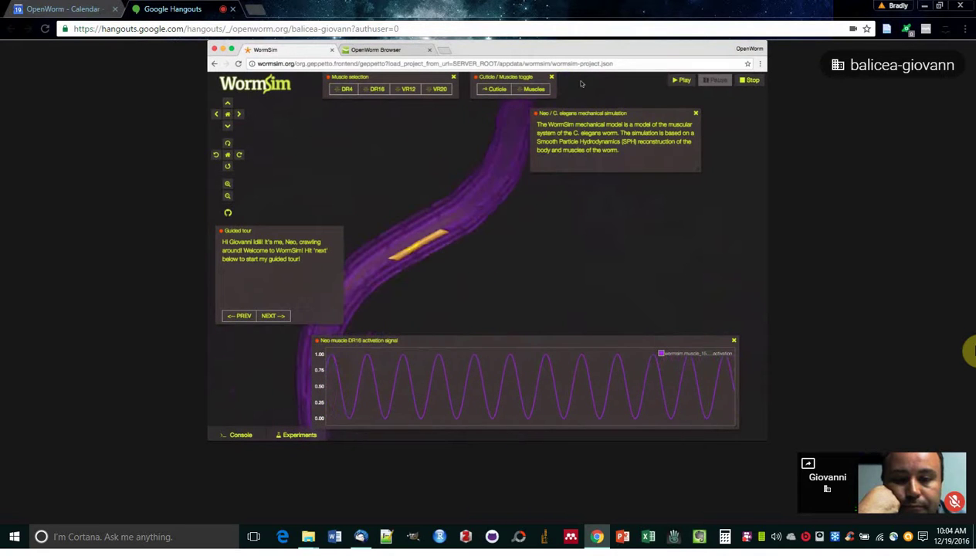
- Return to the WormSim home page using the logo
{"action": "left_click", "coordinate": [265, 90]}
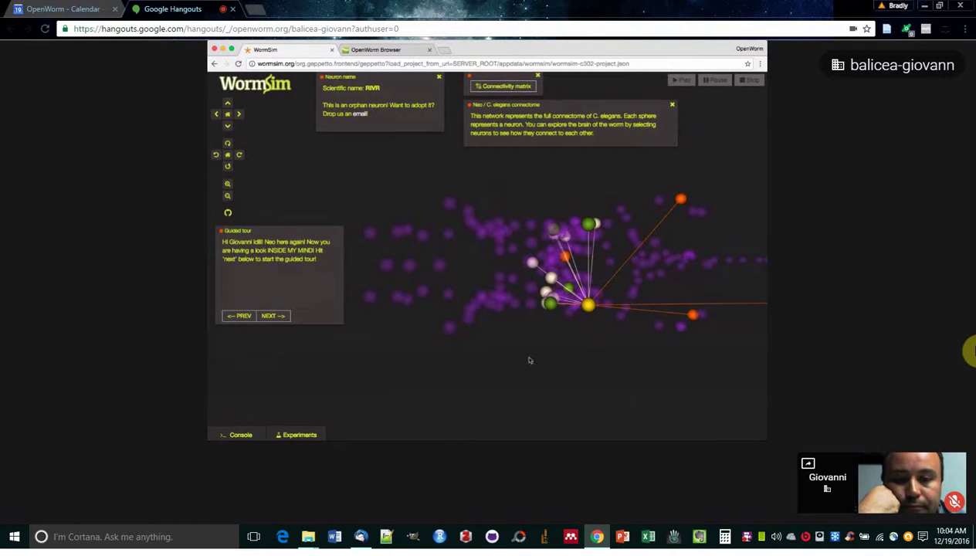
- Select neuron RIVR in the 3D connectome and briefly highlight its adoption line
{"action": "left_click", "coordinate": [550, 306]}
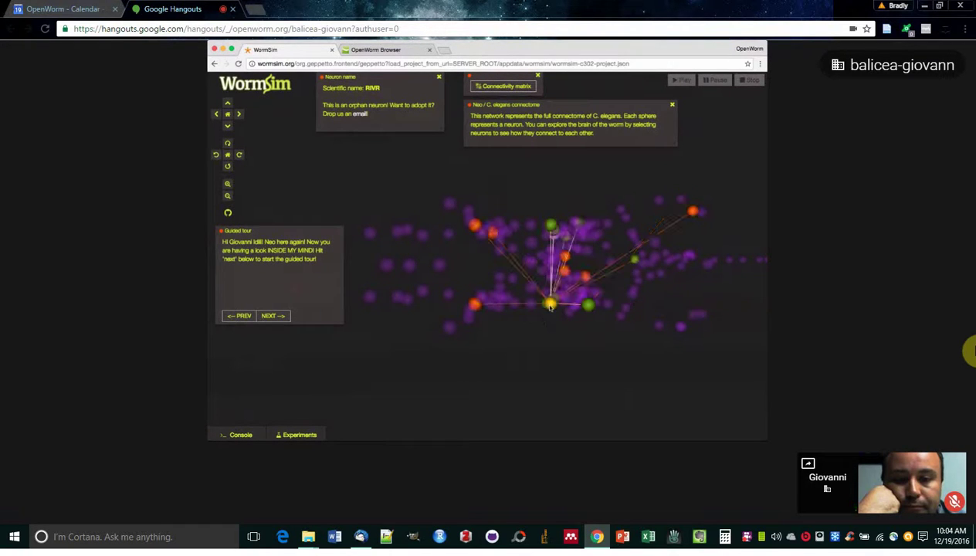
{"action": "left_click", "coordinate": [589, 307]}
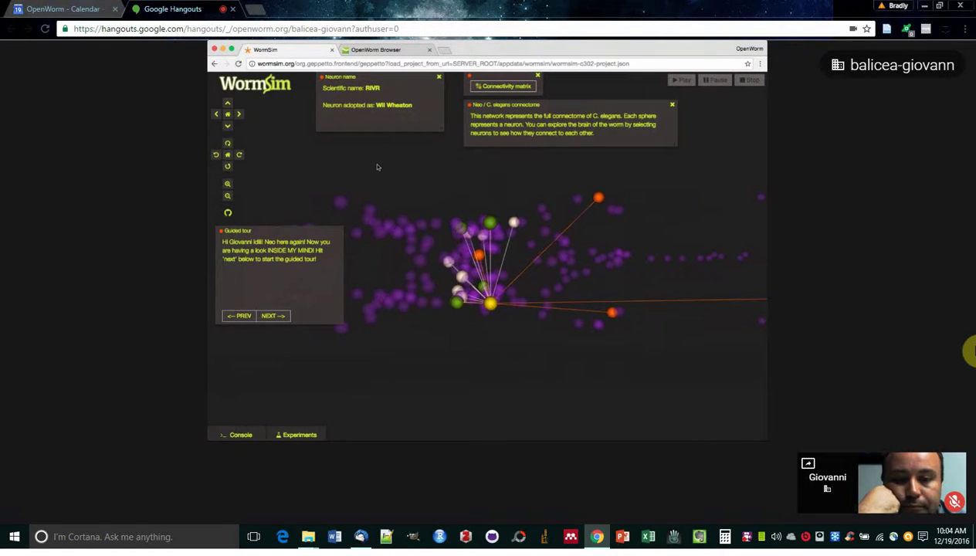
{"action": "left_click_drag", "start_coordinate": [325, 109], "coordinate": [411, 107]}
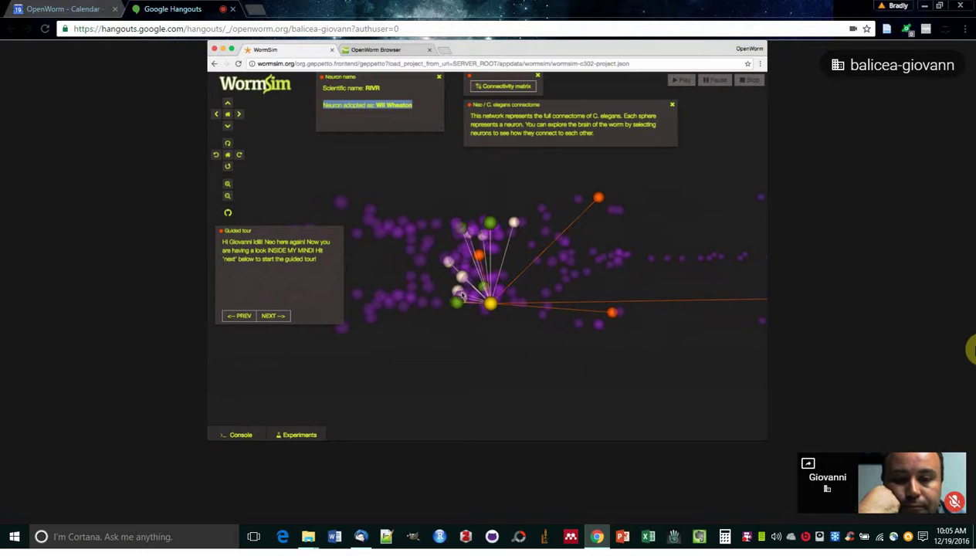
{"action": "left_click", "coordinate": [417, 116]}
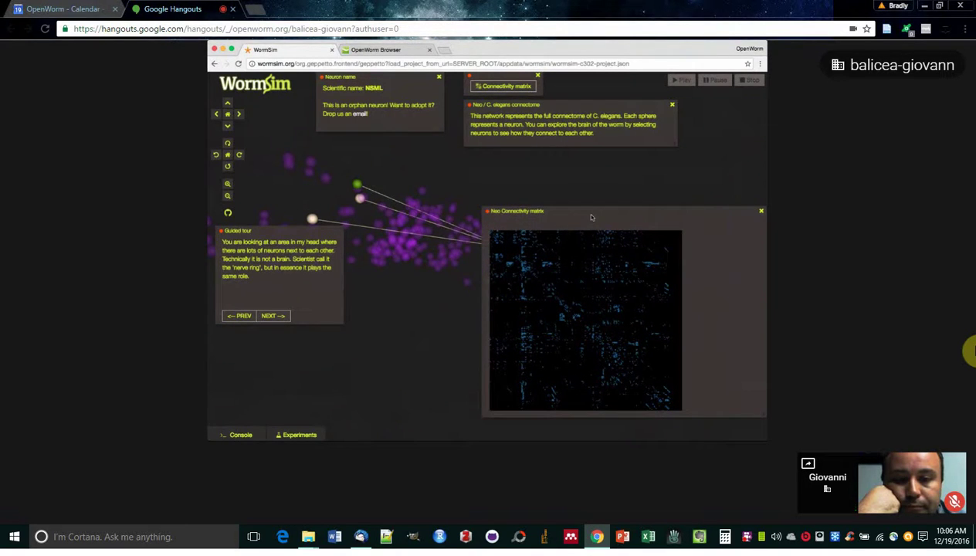
- Move the matrix window down, pick AVBR and AS4 from its cells, then go home via the logo
{"action": "left_click_drag", "start_coordinate": [592, 217], "coordinate": [593, 241]}
{"action": "left_click_drag", "start_coordinate": [522, 167], "coordinate": [448, 266]}
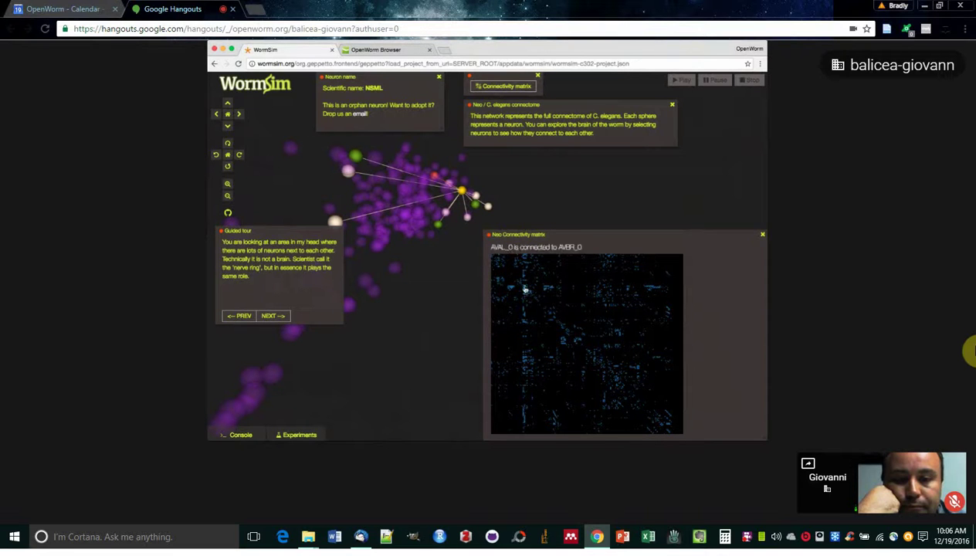
{"action": "left_click", "coordinate": [524, 294]}
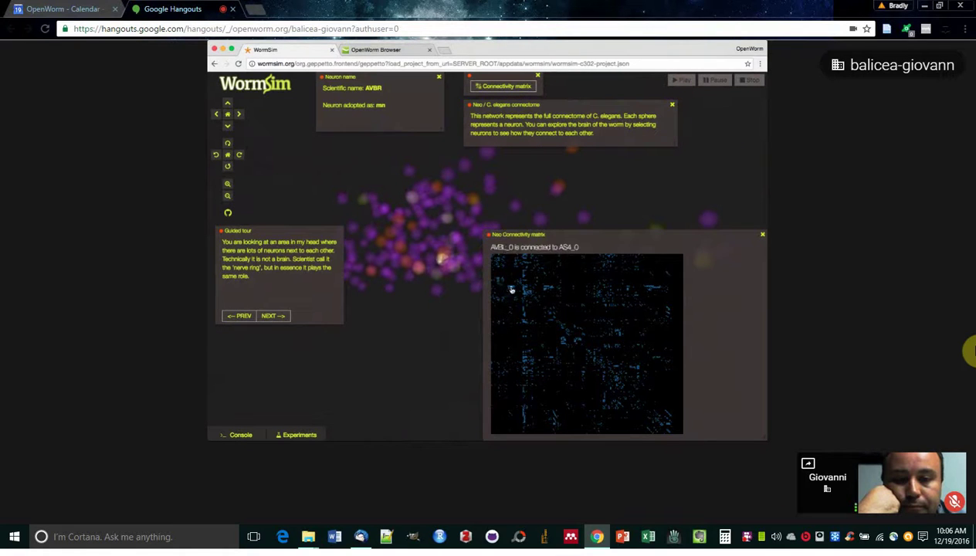
{"action": "left_click", "coordinate": [506, 286]}
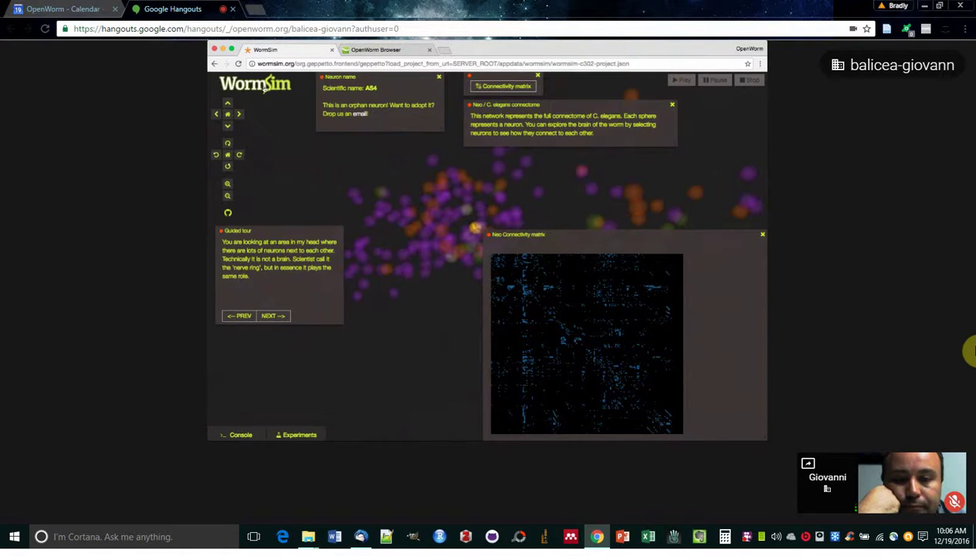
{"action": "left_click", "coordinate": [262, 87]}
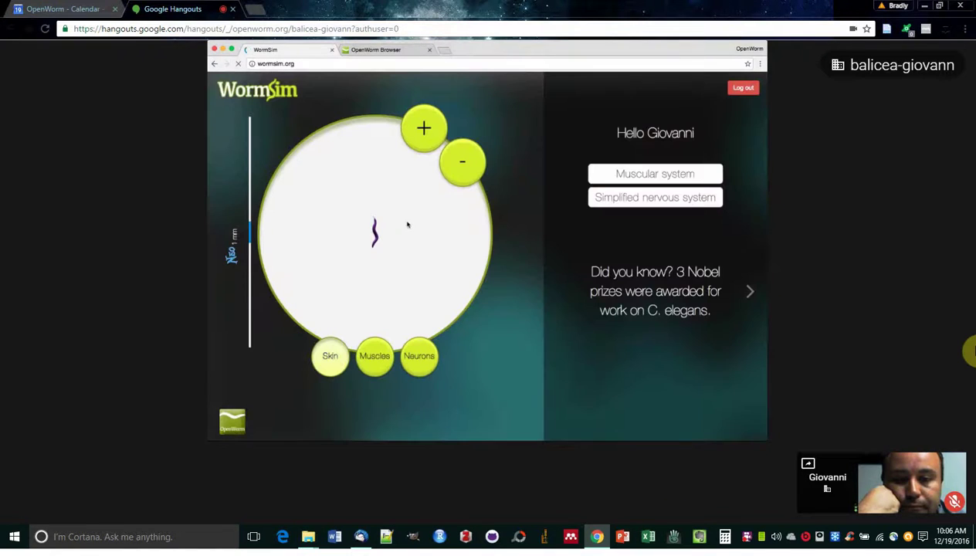